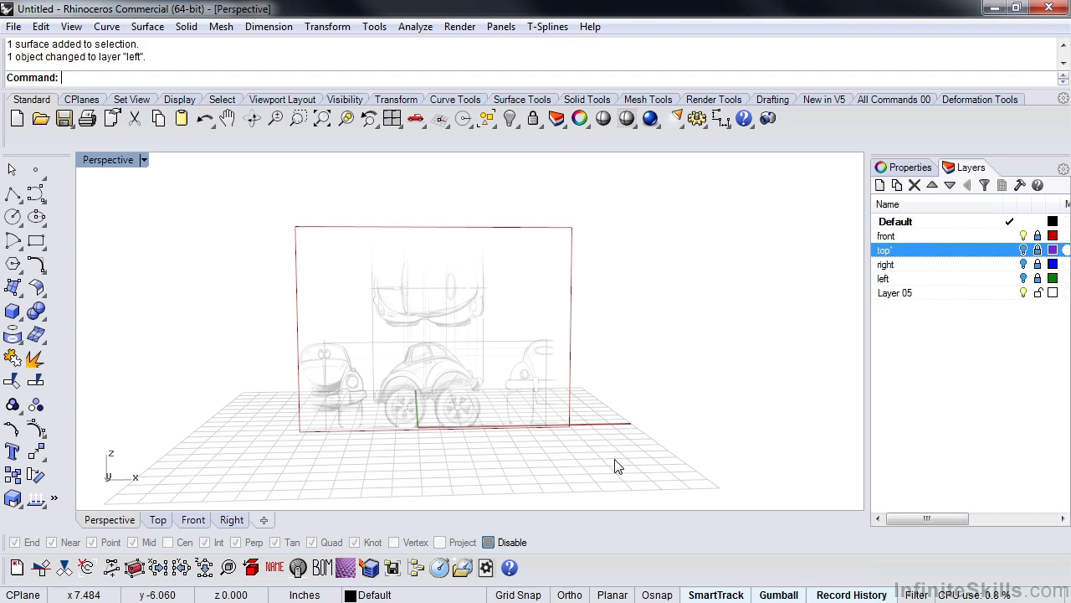
Orbit the Perspective view slightly around the car reference plane.
right_drag(626, 461, 614, 461)
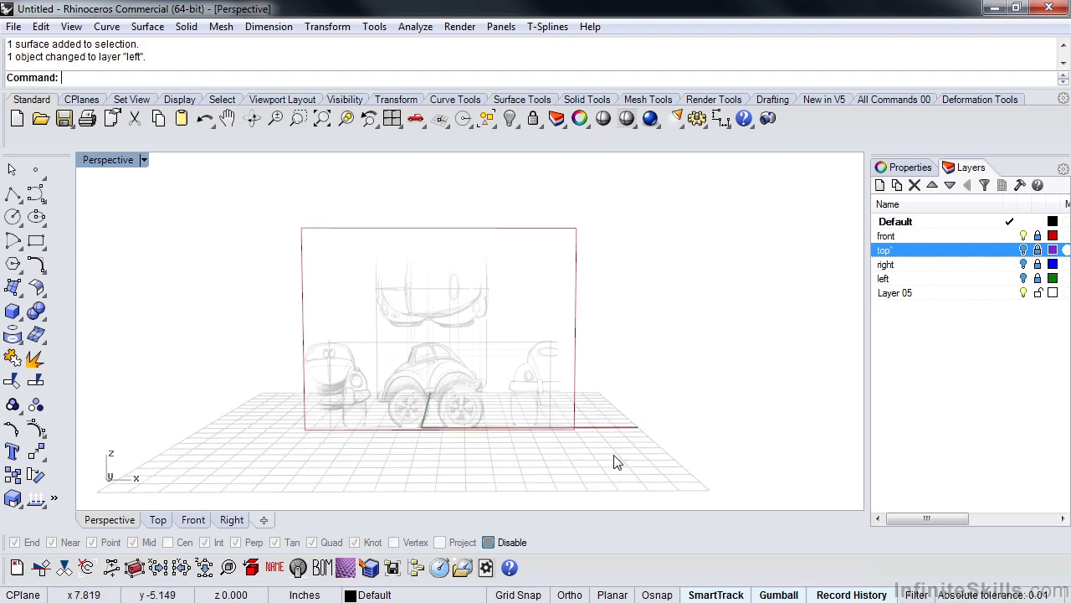
Set the main viewport to the Right view of the scene.
click(120, 163)
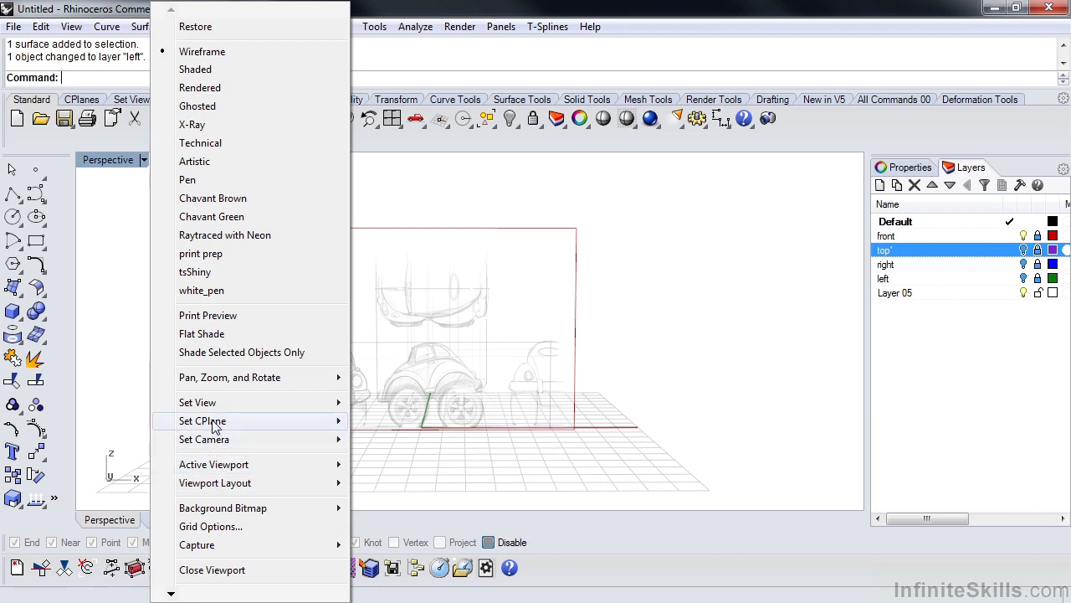
mouse_move(221, 409)
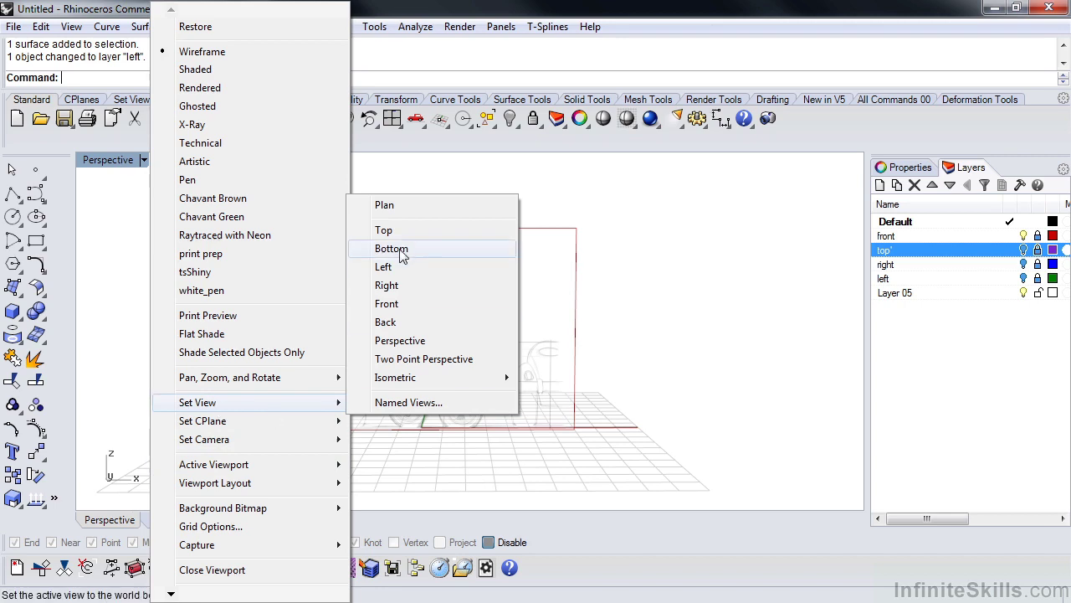
click(392, 285)
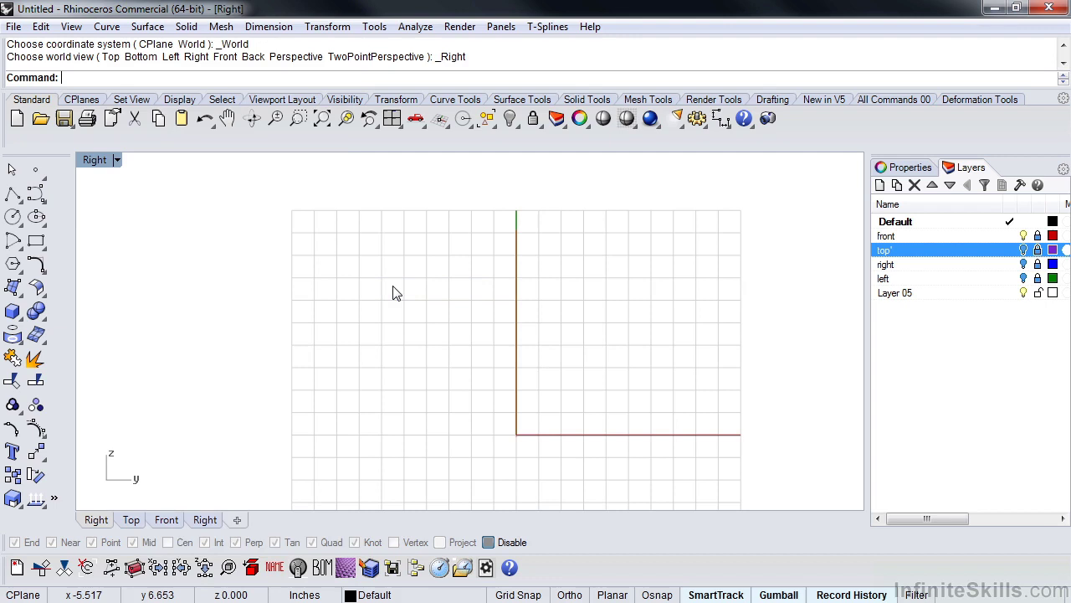
Switch the main viewport to the Left view.
click(98, 160)
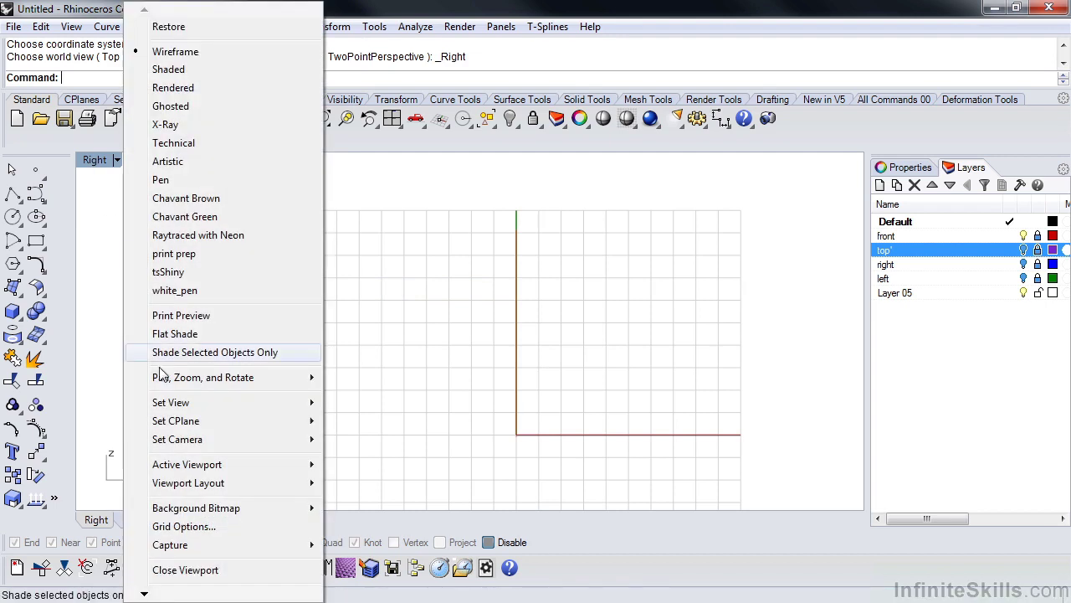
mouse_move(175, 408)
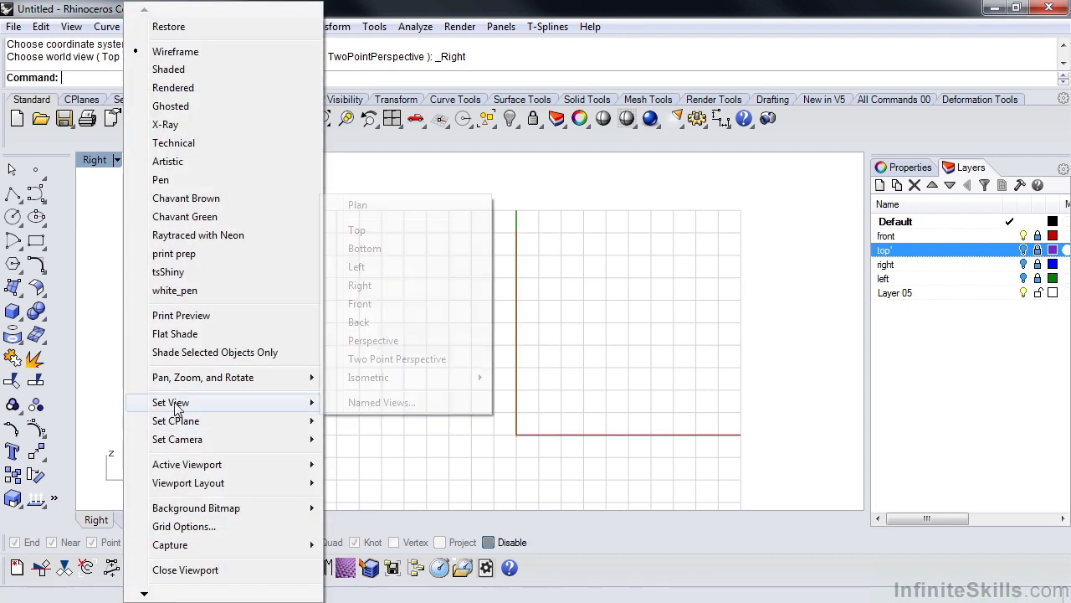
click(371, 268)
click(93, 164)
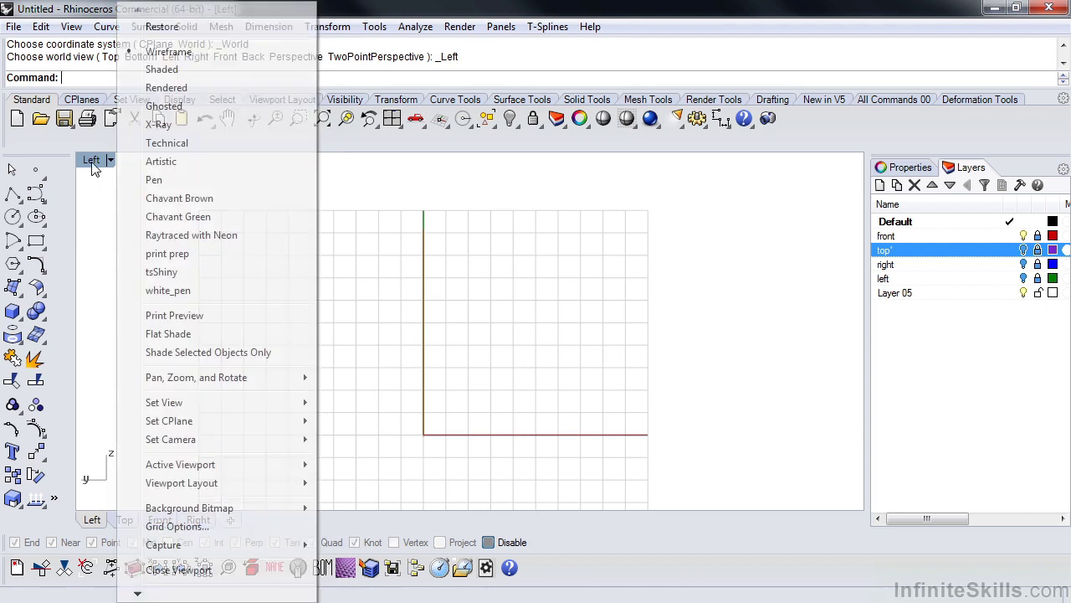
click(98, 220)
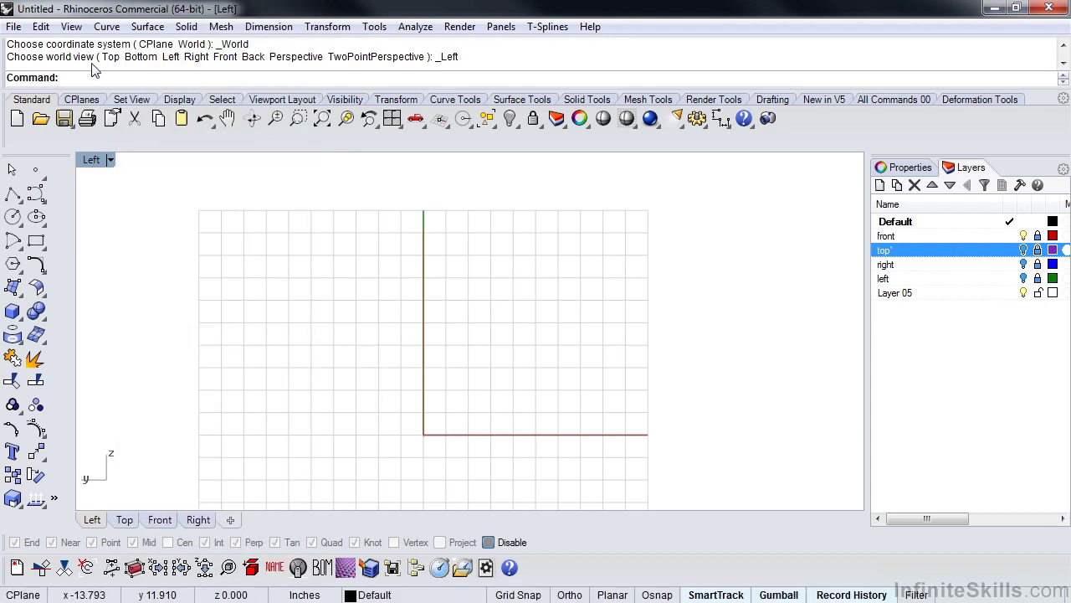
Split the workspace into four views with 4View and pan the Top view slightly.
text(4View)
key(Return)
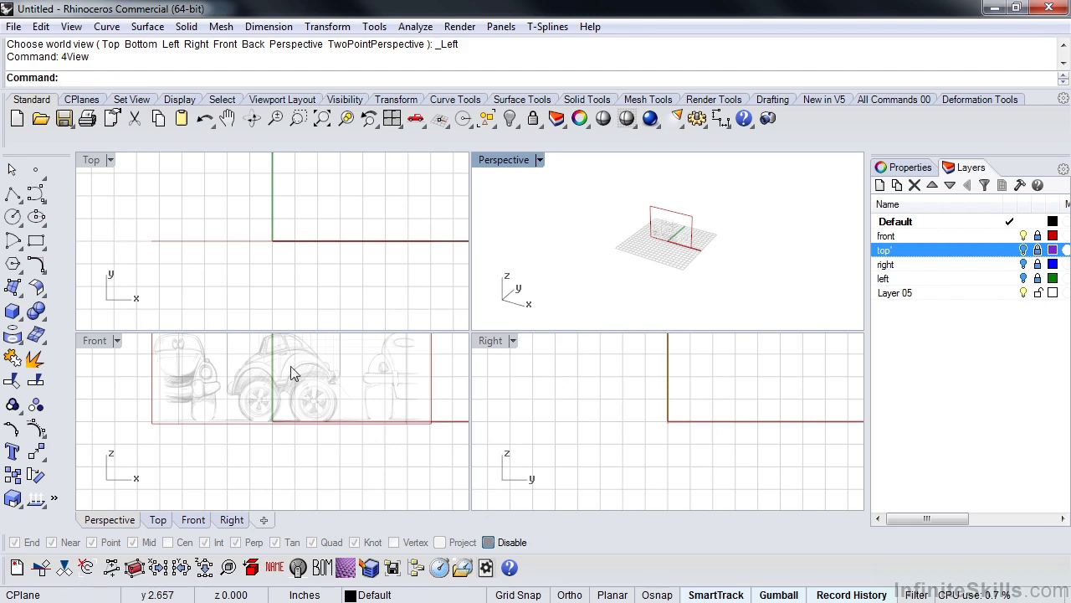
double_click(503, 160)
double_click(116, 163)
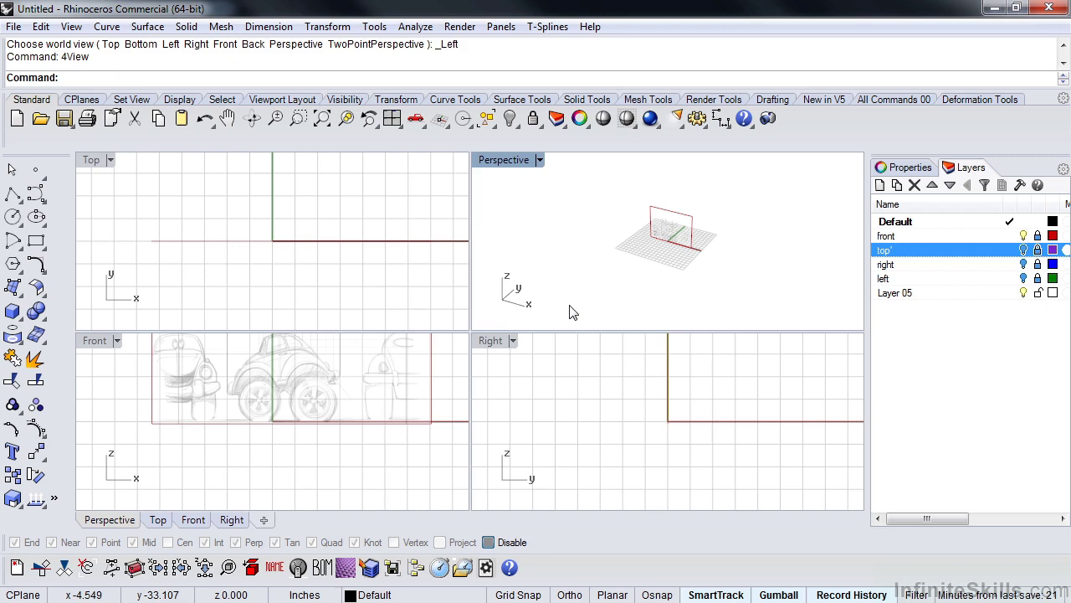
right_drag(311, 283, 288, 272)
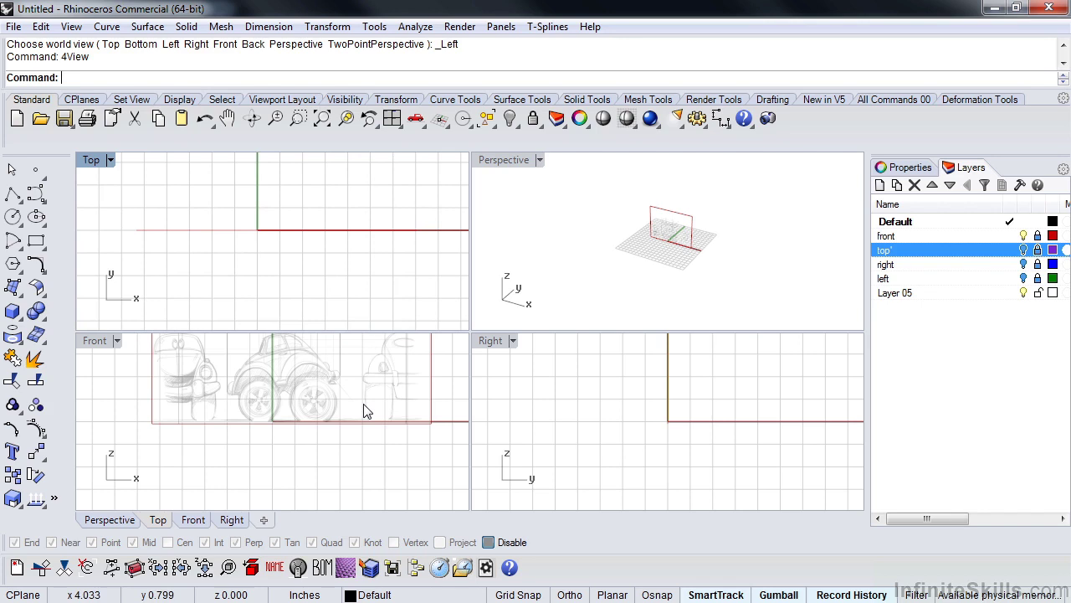
Turn on the top, right and left reference picture layers and activate Perspective.
click(1023, 250)
click(1022, 265)
click(1023, 278)
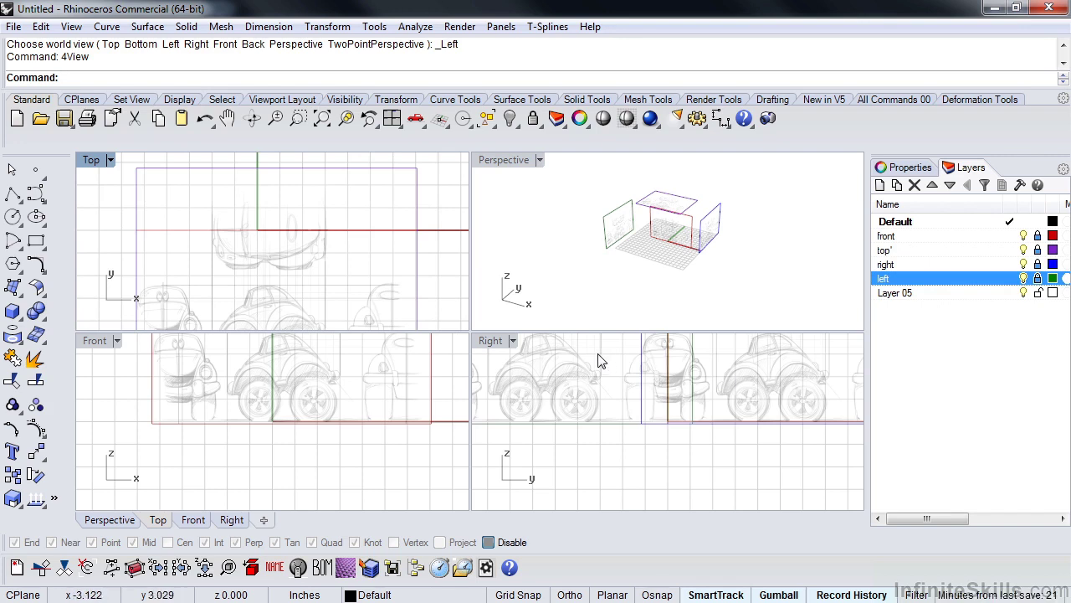
click(533, 253)
Maximize Perspective, zoom in and orbit slightly around the four car planes.
double_click(505, 163)
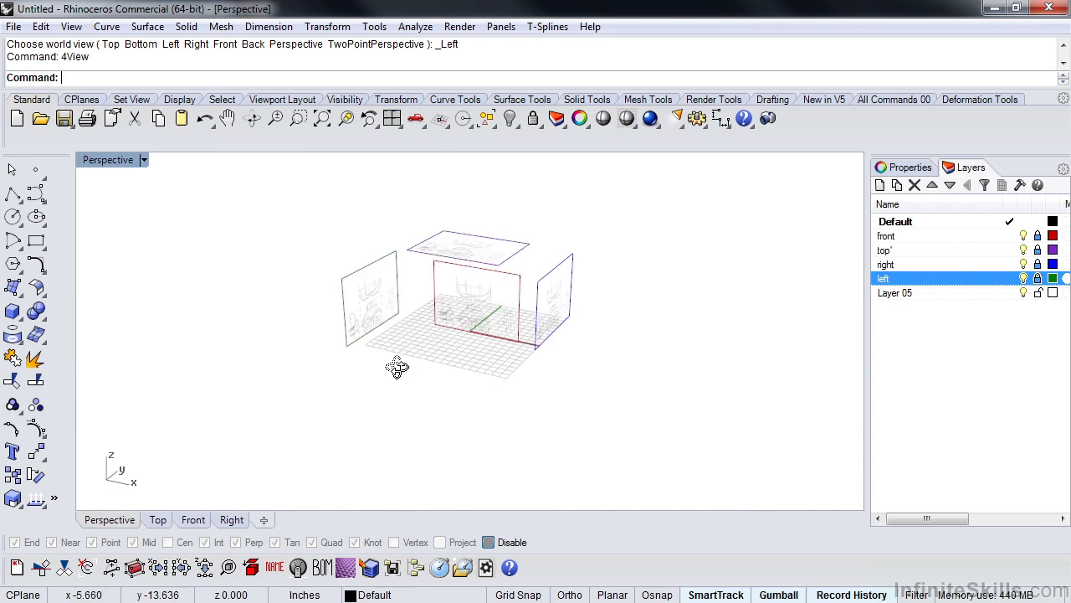
scroll(495, 279, up, 5)
right_drag(506, 287, 494, 275)
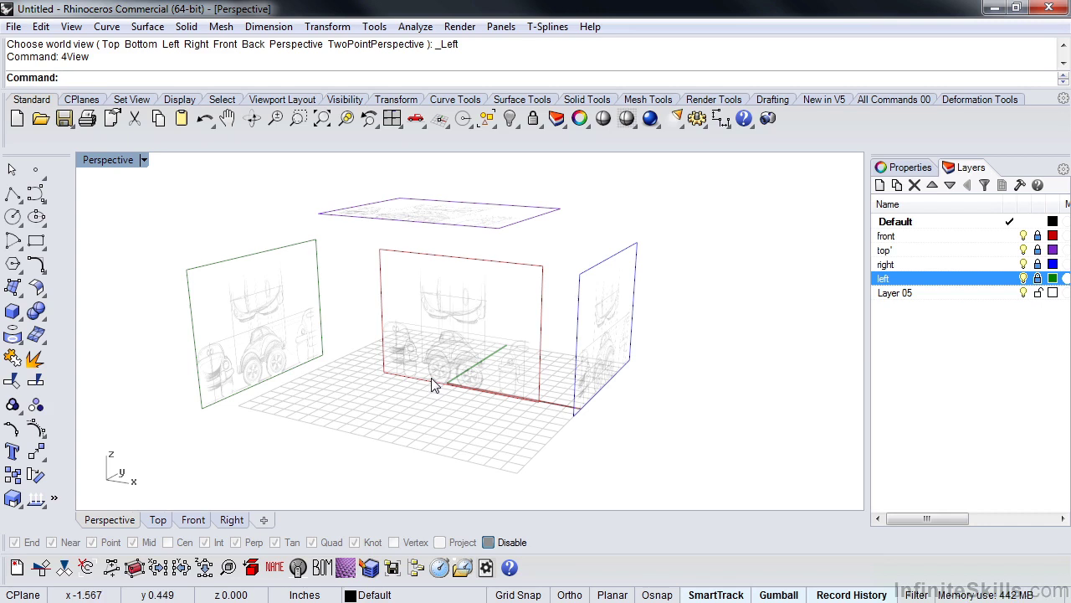
Open the Options Units page with Inches and edit the absolute tolerance to 0.01.
click(375, 28)
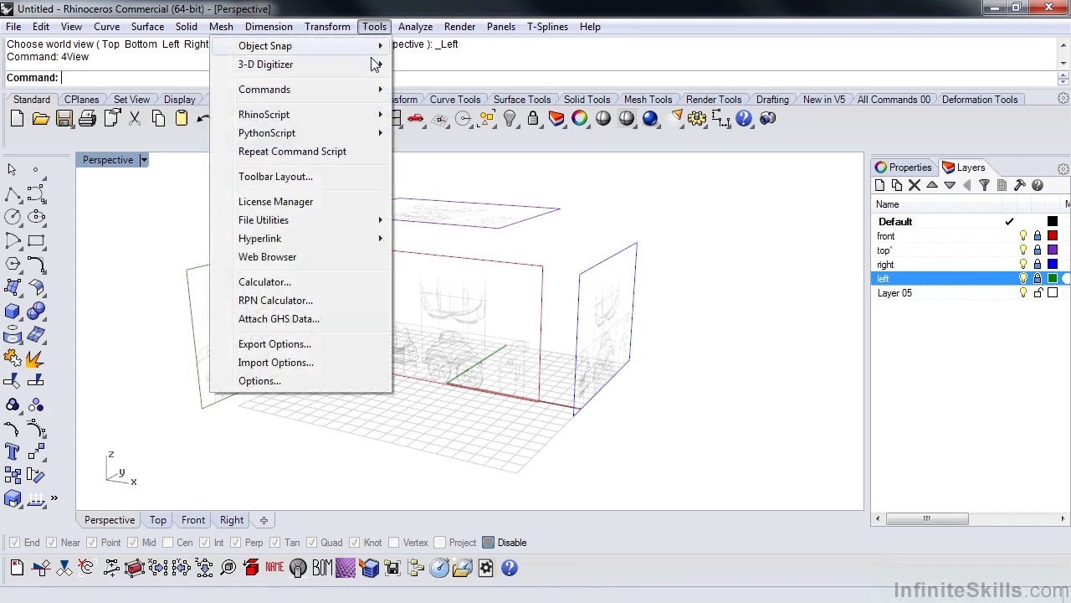
click(299, 383)
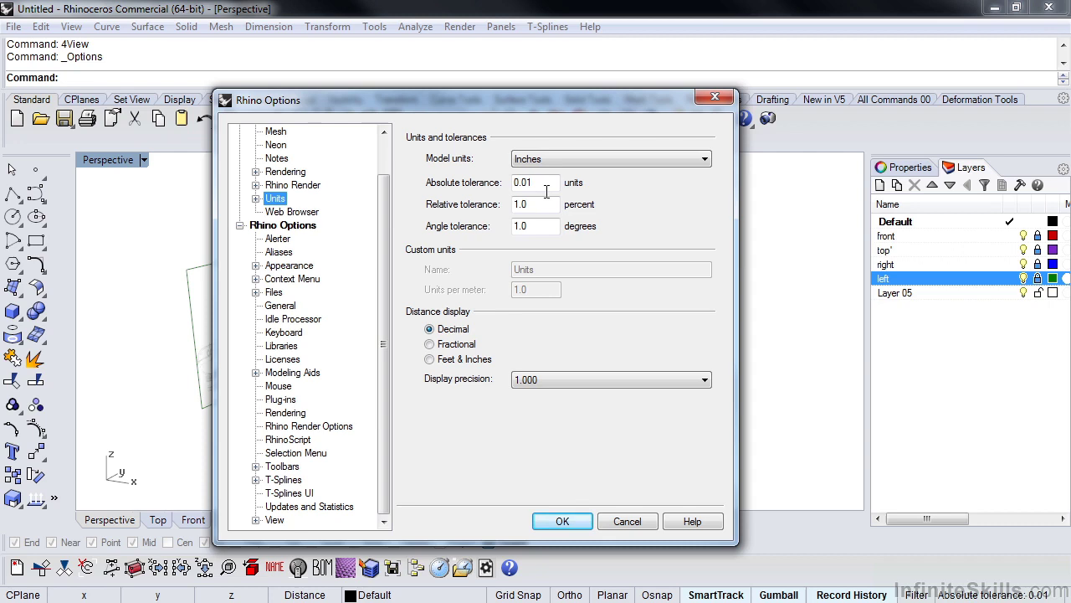
click(536, 187)
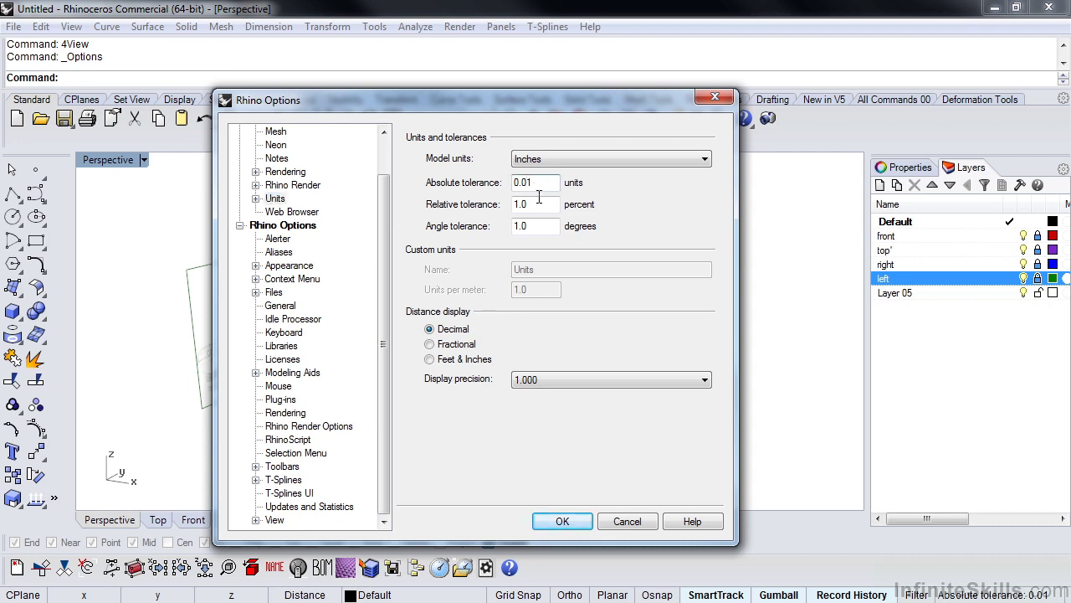
text(0)
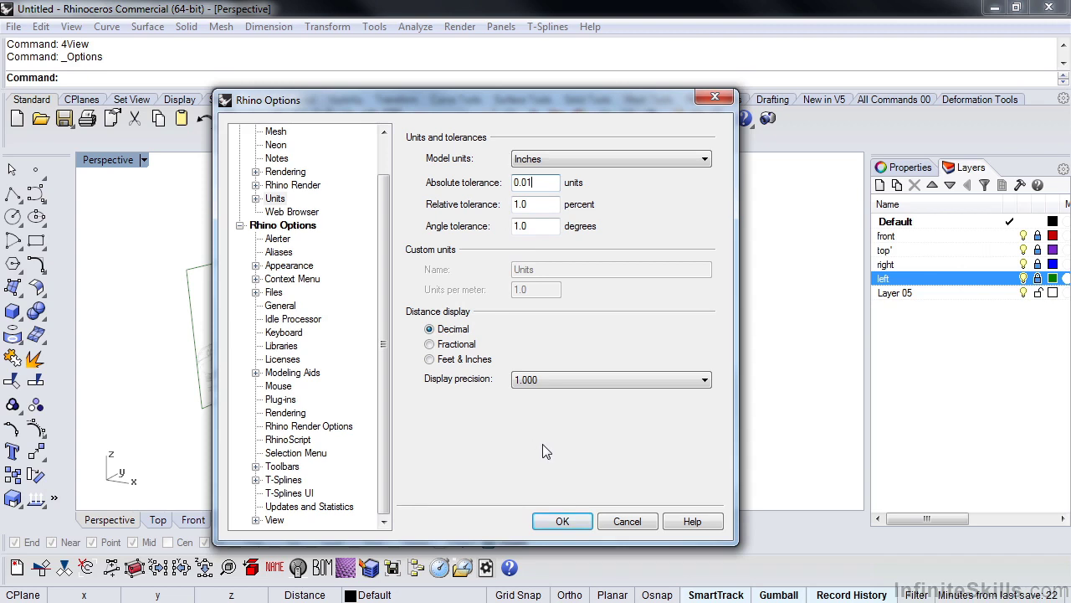
Accept the inches and 0.01 tolerance settings and orbit the Perspective view.
click(562, 522)
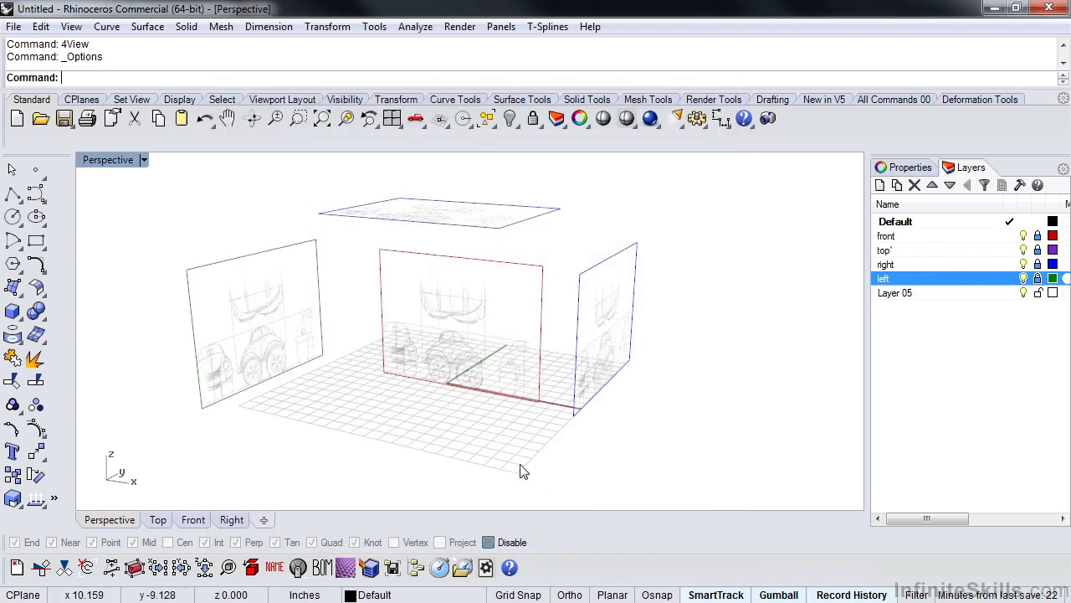
right_drag(521, 469, 446, 423)
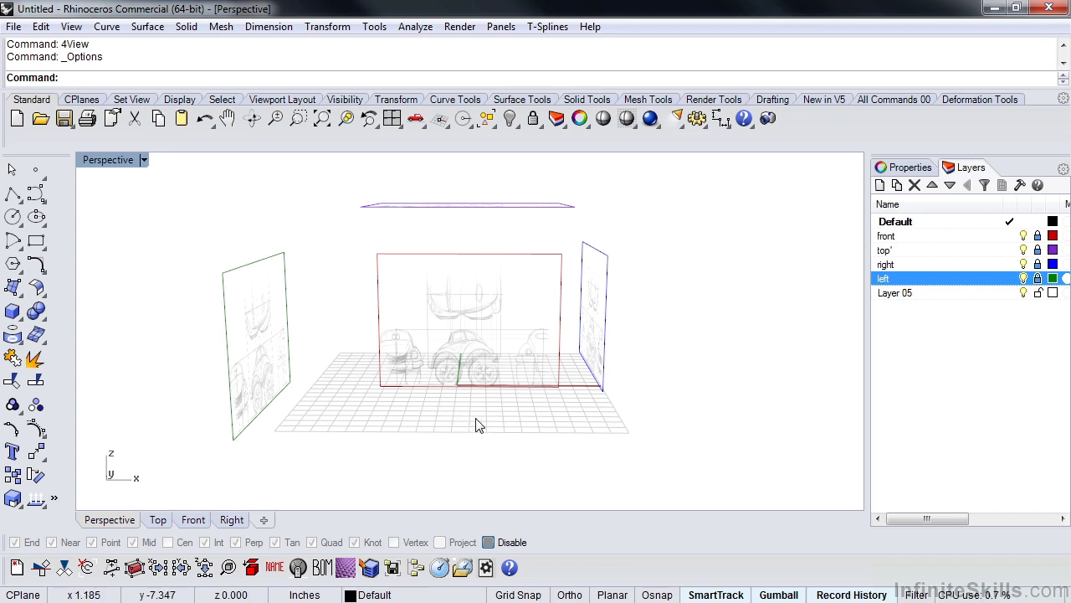
mouse_move(531, 432)
right_down()
mouse_move(354, 420)
mouse_move(561, 434)
mouse_move(708, 419)
mouse_move(641, 433)
mouse_move(531, 430)
right_up()
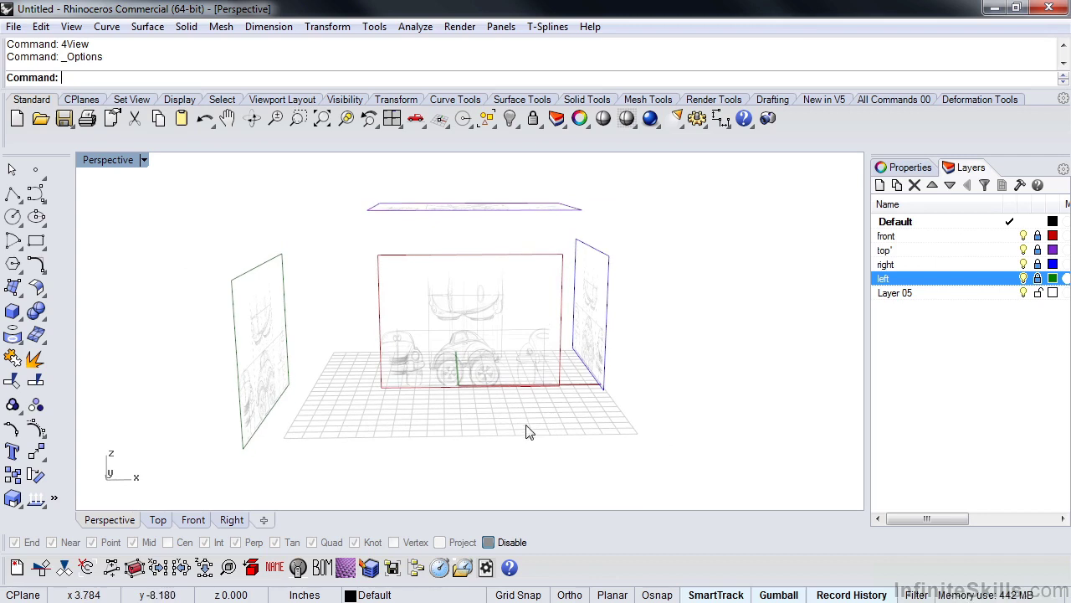
Zoom and pan the Perspective view, then orbit it to a new angle.
scroll(525, 432, down, 4)
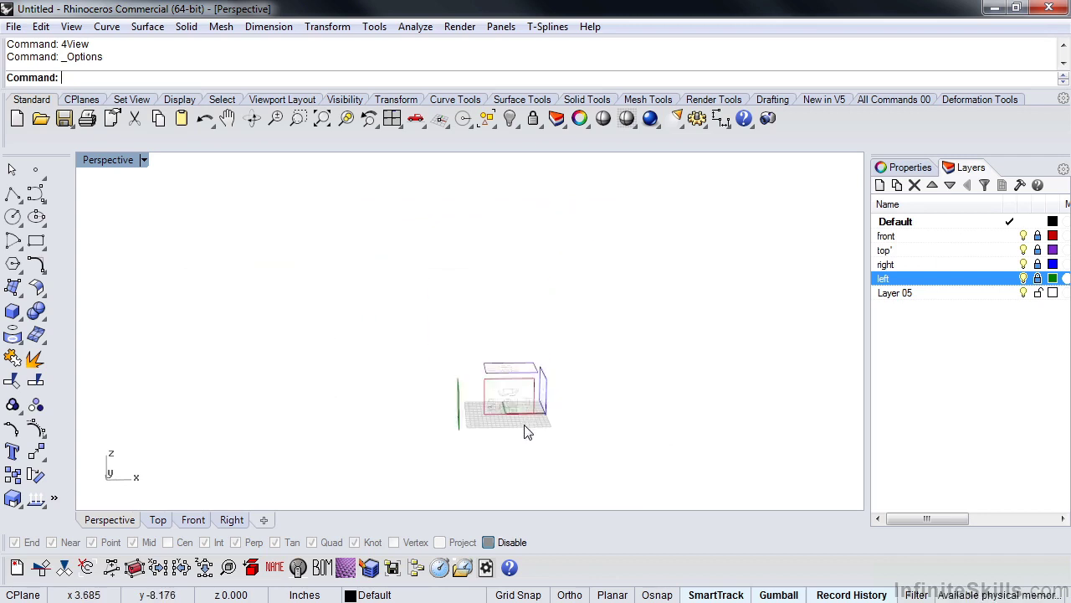
scroll(525, 432, up, 6)
scroll(525, 432, down, 2)
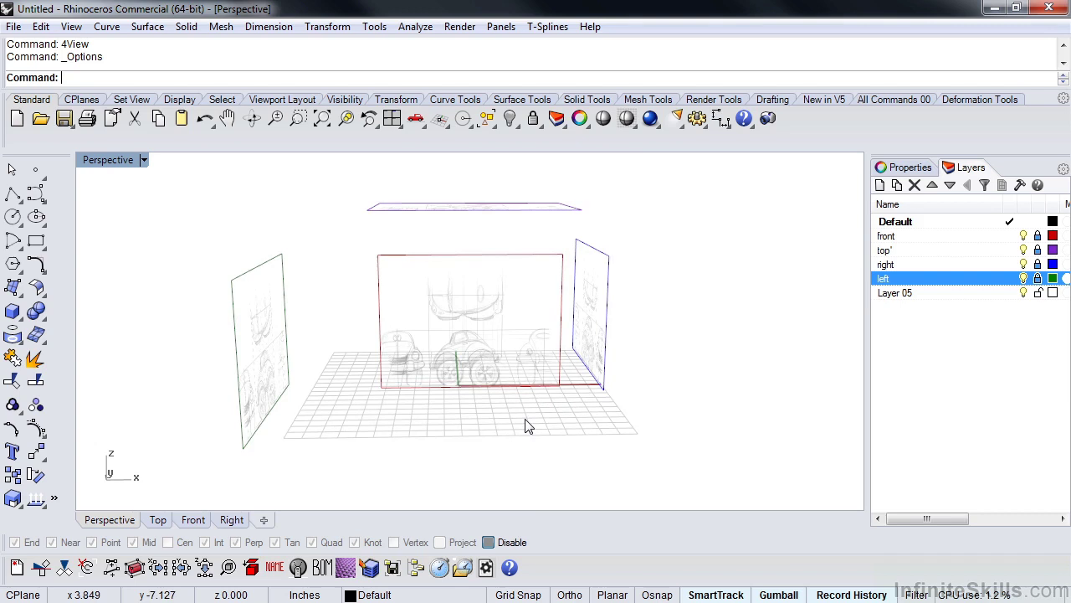
shift+right_drag(525, 425, 560, 427)
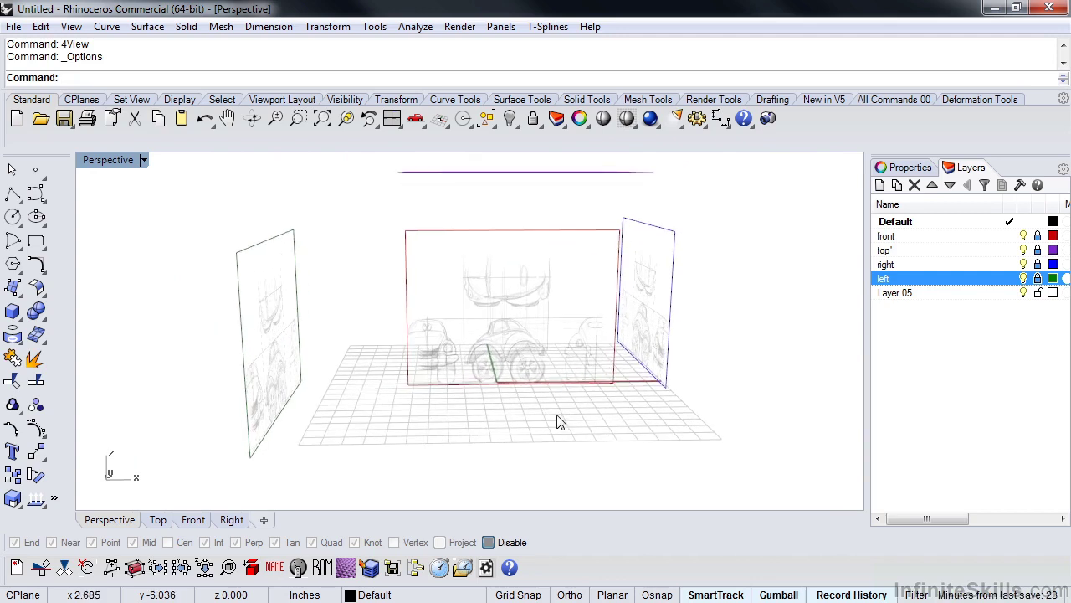
mouse_move(559, 423)
right_down()
mouse_move(493, 428)
mouse_move(605, 424)
mouse_move(576, 390)
mouse_move(572, 424)
mouse_move(433, 444)
mouse_move(641, 438)
mouse_move(558, 438)
right_up()
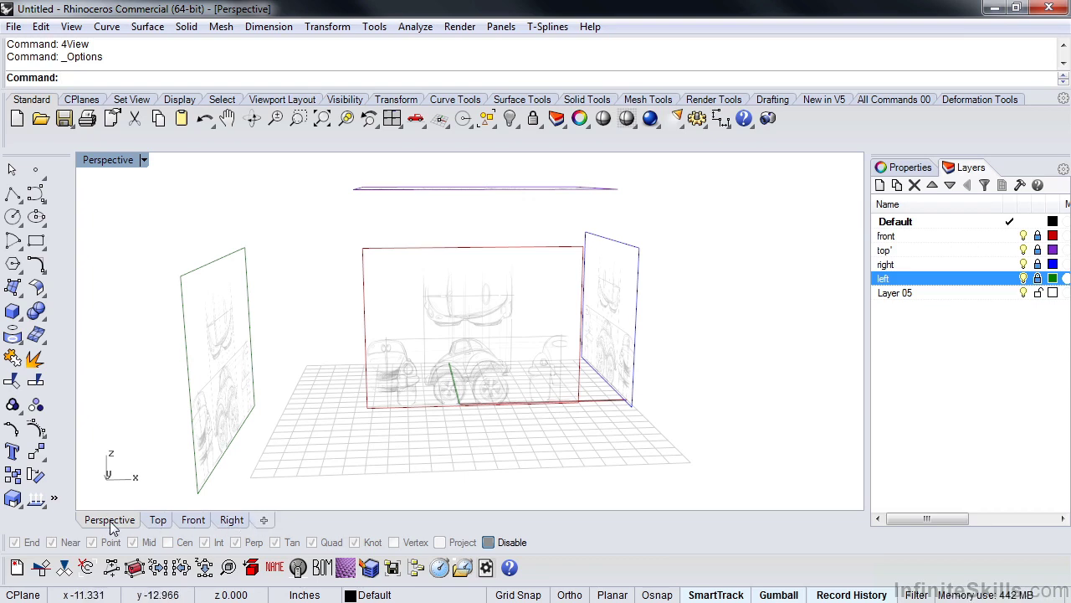
View the car sketches in the Top, Front and Right viewports.
click(158, 520)
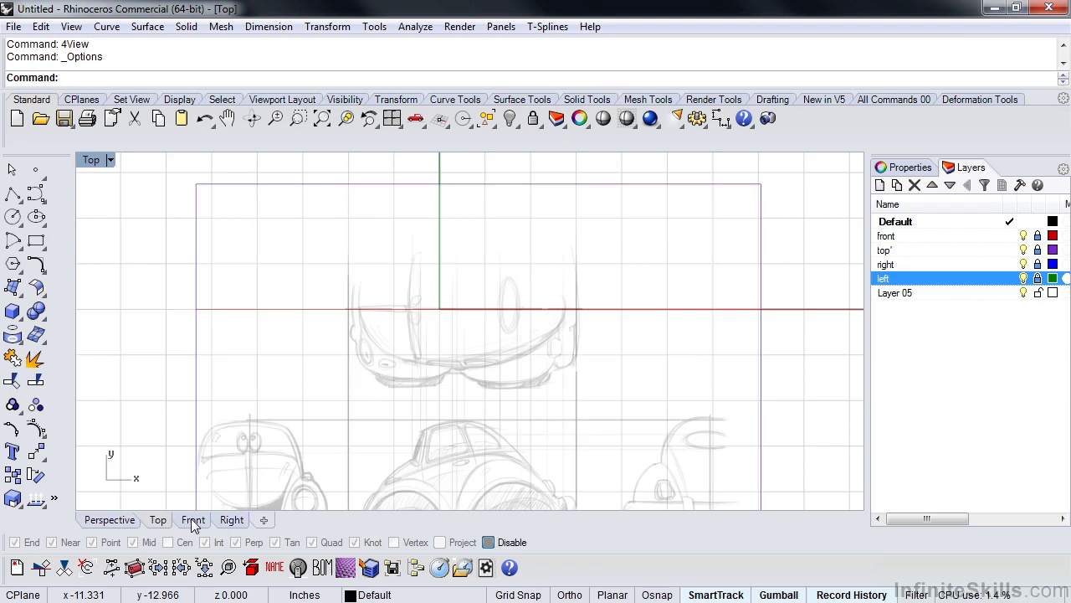
click(194, 520)
click(232, 520)
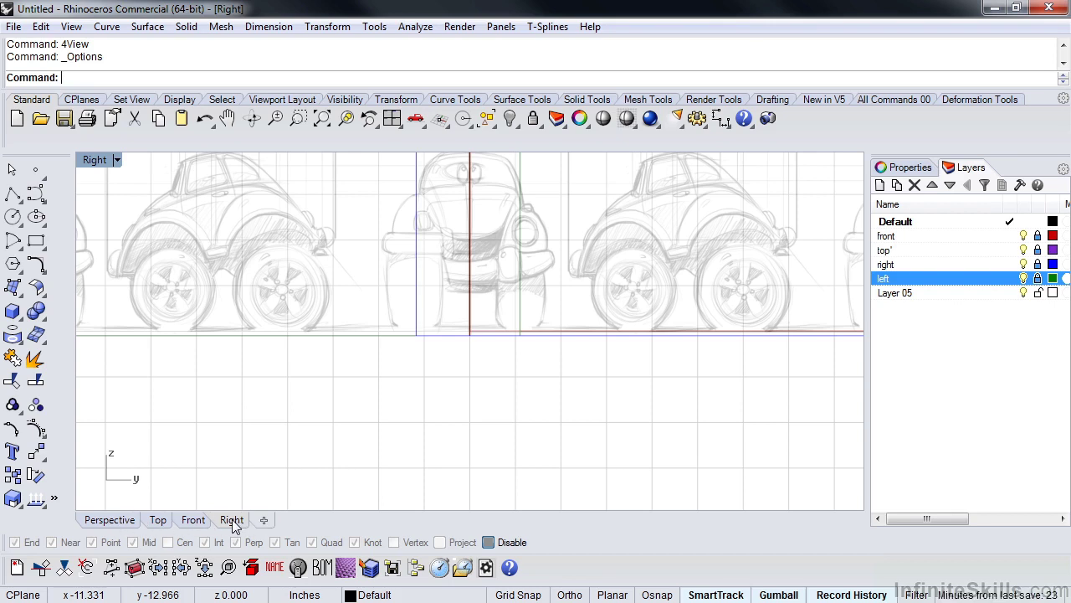
Return to the Perspective view and orbit it slightly.
key(ctrl+F4)
right_drag(518, 435, 447, 449)
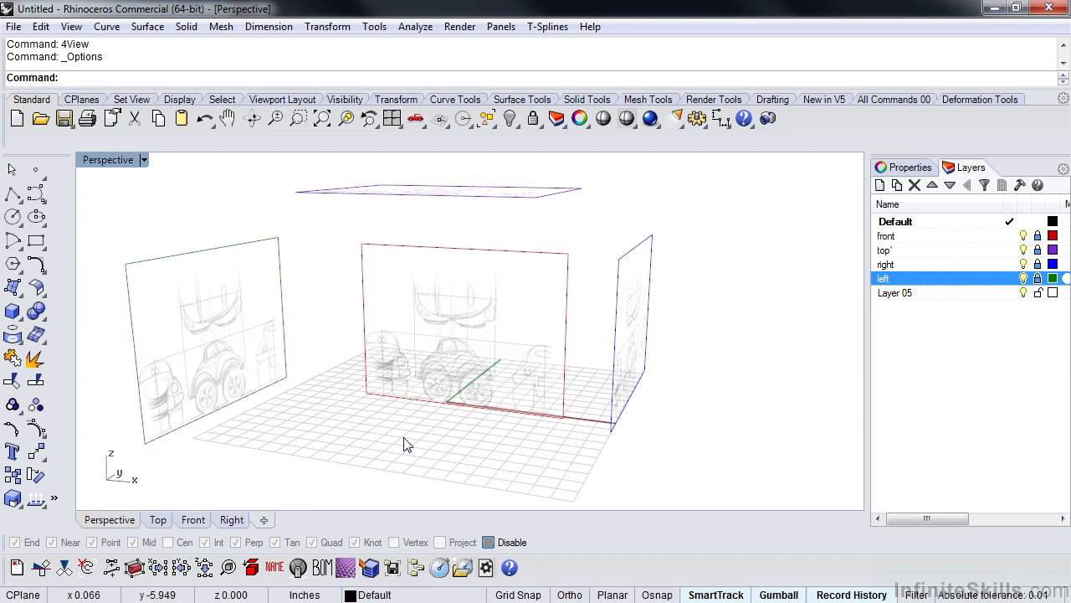
right_drag(419, 438, 433, 428)
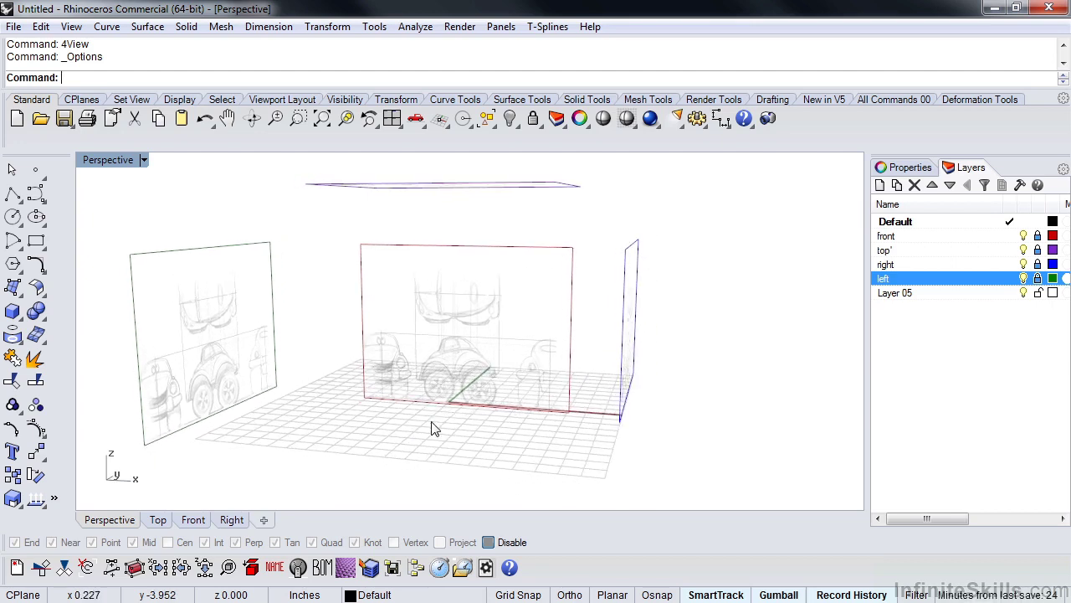